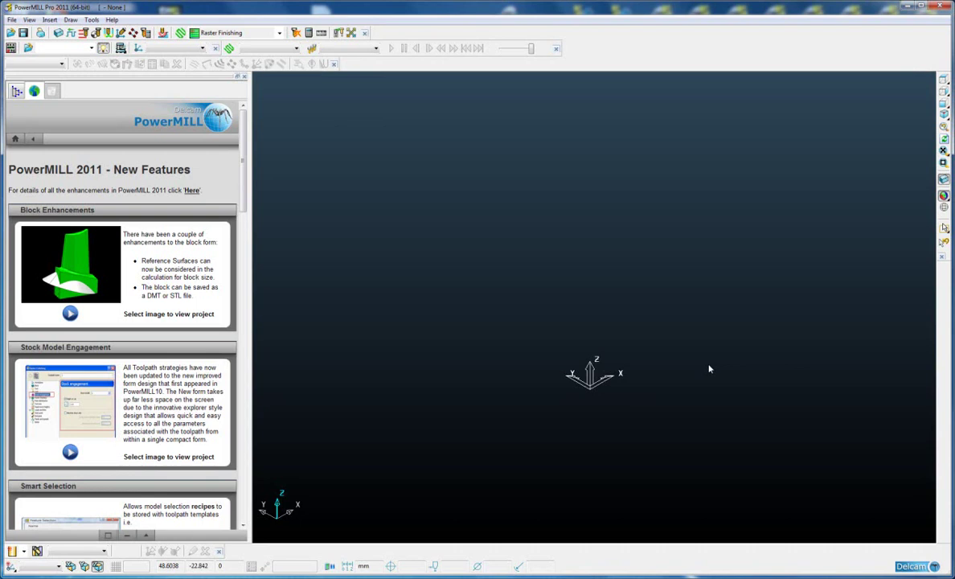
Open the PM2011_BlockEnhancements example project to show the turbine blade model.
left_click(65, 249)
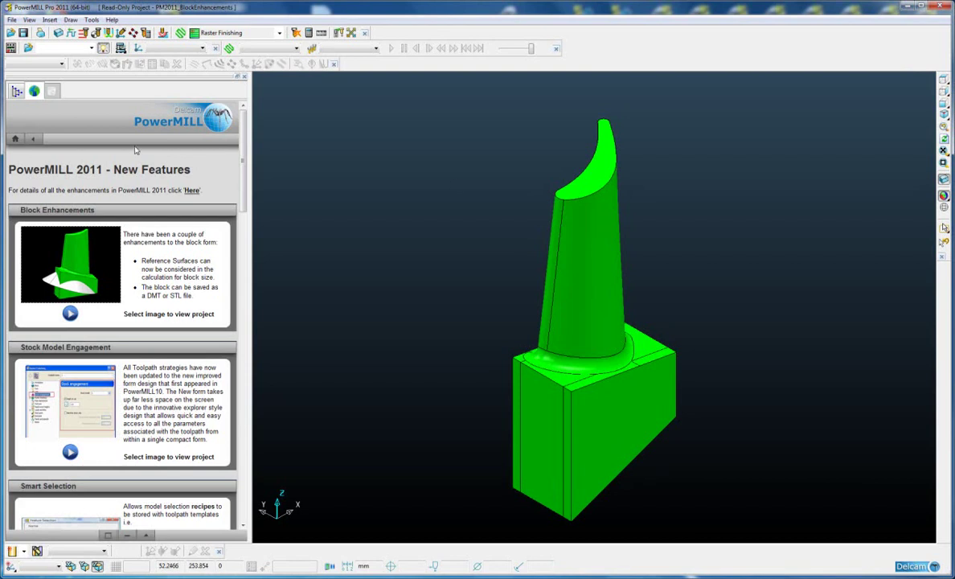
Turn on the ref surf level's reference surface and display the blade with wireframe edges.
left_click(16, 91)
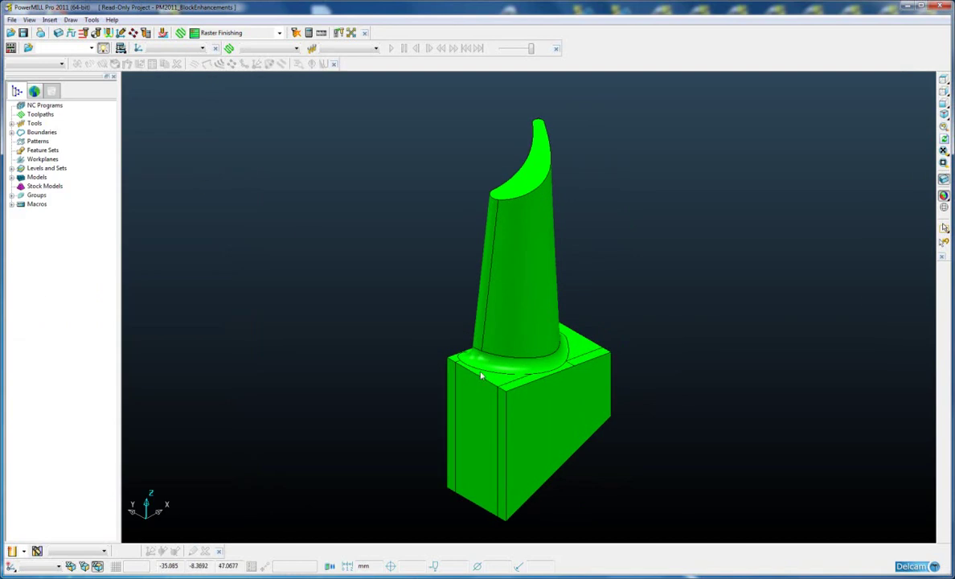
middle_click_drag(486, 379, 458, 285)
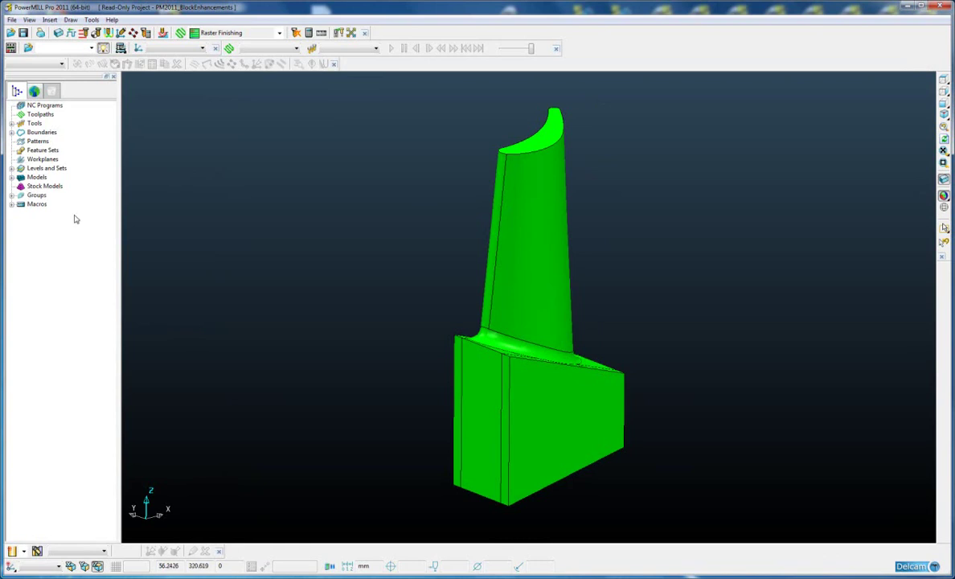
left_click(11, 178)
left_click(11, 168)
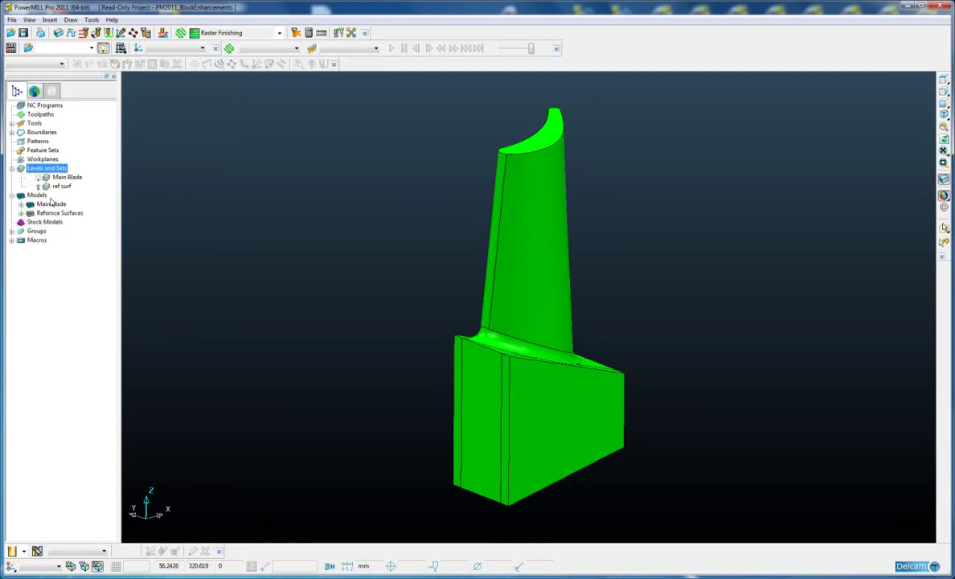
left_click(46, 186)
middle_click_drag(152, 221, 405, 365)
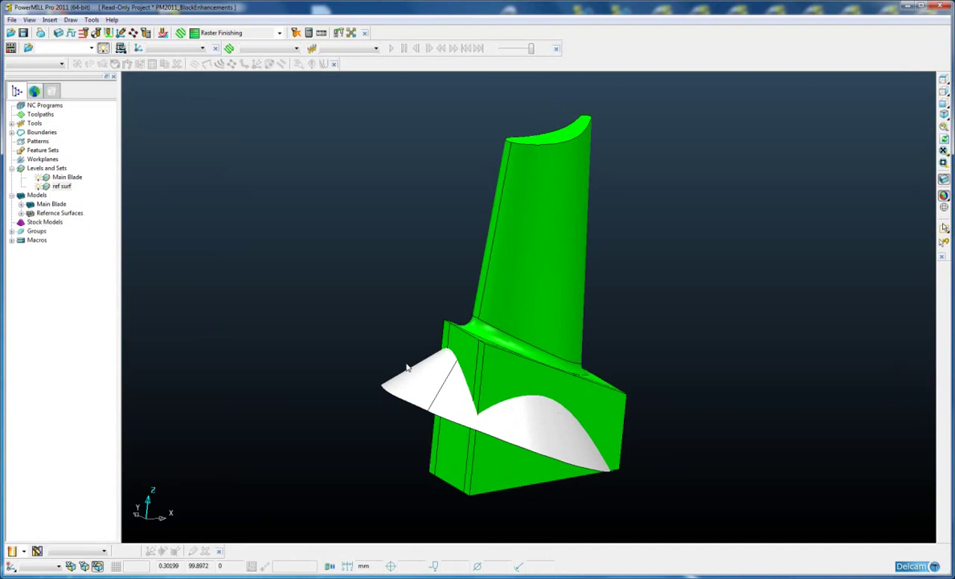
left_click(943, 196)
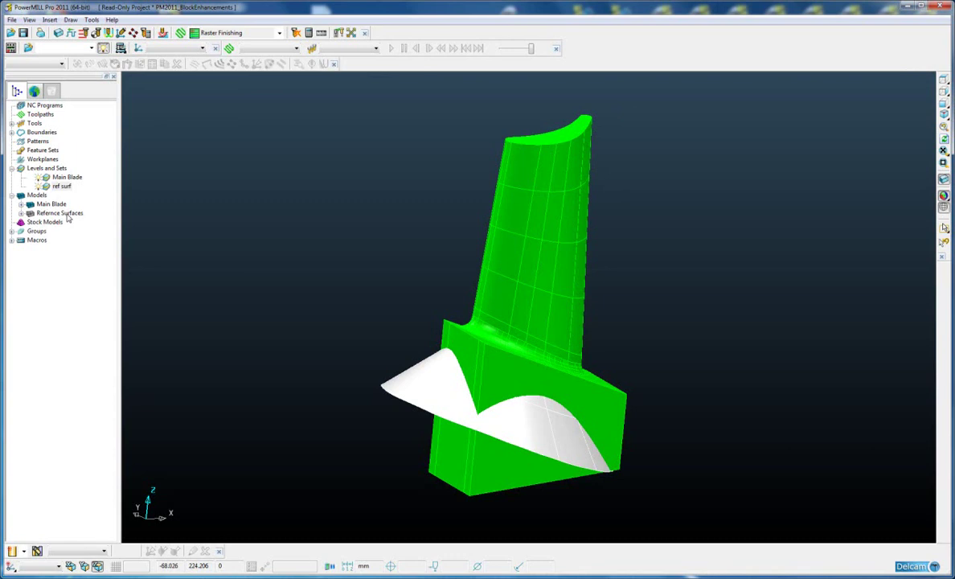
Open the Block settings and tick Include reference surfaces for the box block.
left_click(57, 32)
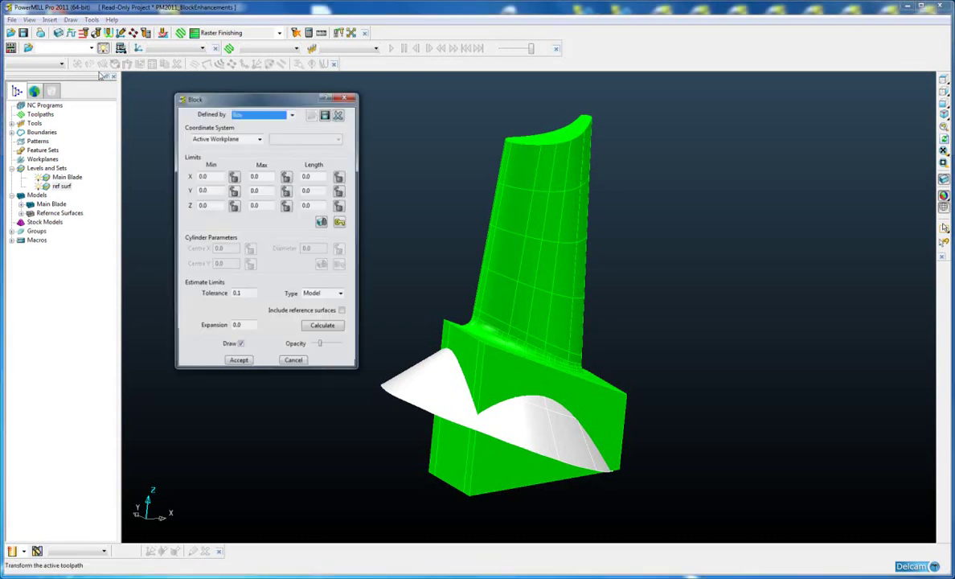
left_click_drag(250, 101, 223, 96)
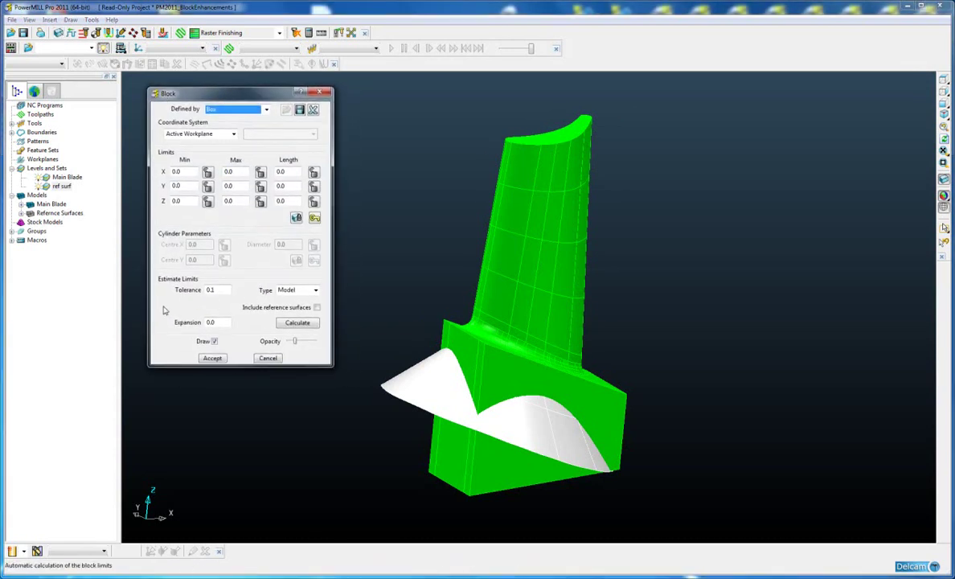
left_click(317, 307)
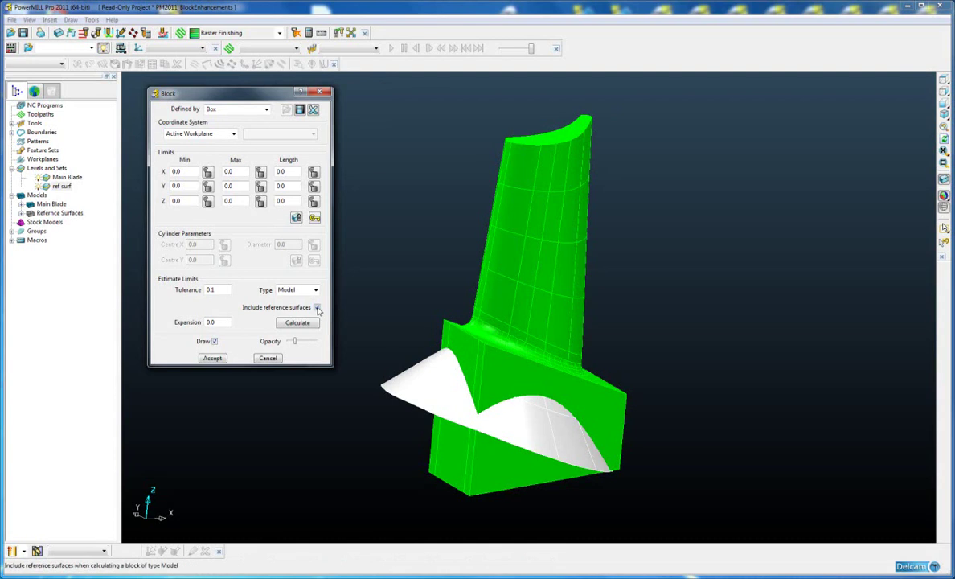
middle_click_drag(475, 345, 514, 335, "shift")
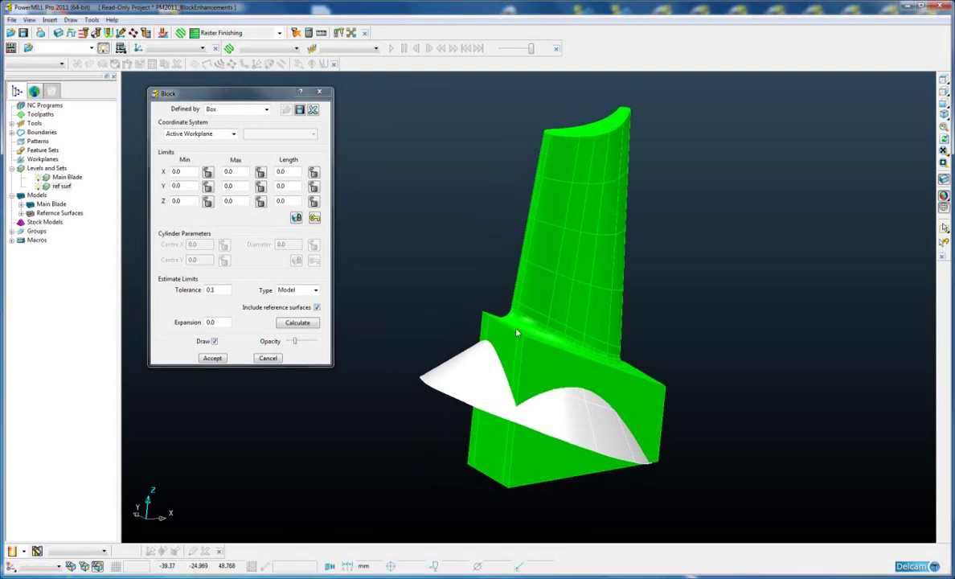
left_click(318, 307)
Calculate the box block with reference surfaces included and inspect it from above.
left_click(296, 322)
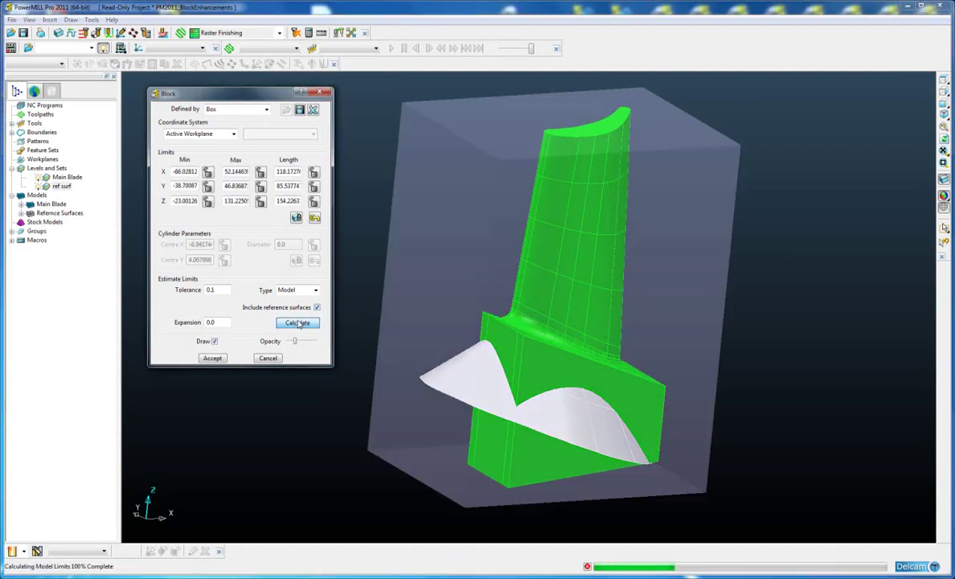
middle_click_drag(554, 244, 708, 367)
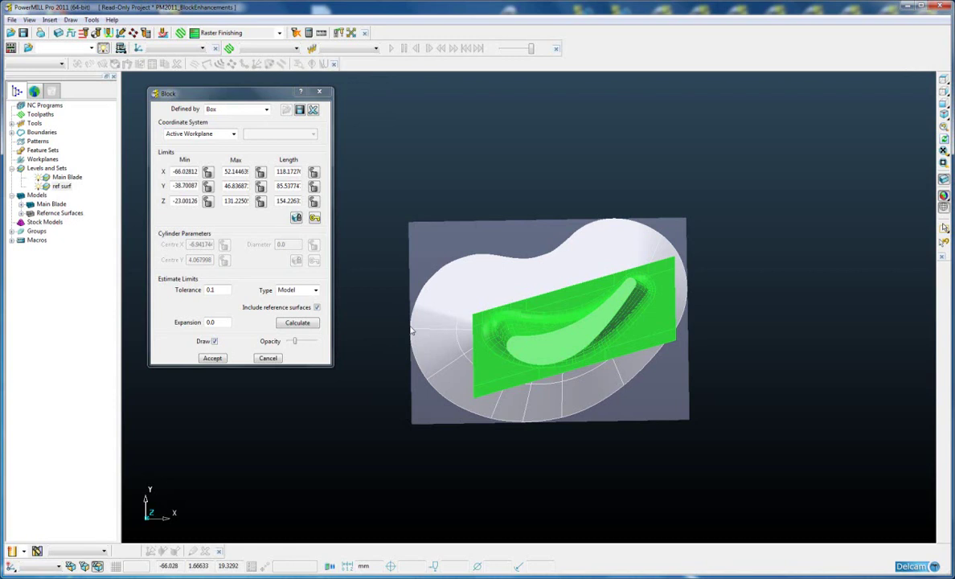
middle_click_drag(443, 334, 499, 243)
Select only the blade and base surfaces and recalculate the block to 86.36 × 58.65 × 150.02.
left_click_drag(396, 124, 731, 472)
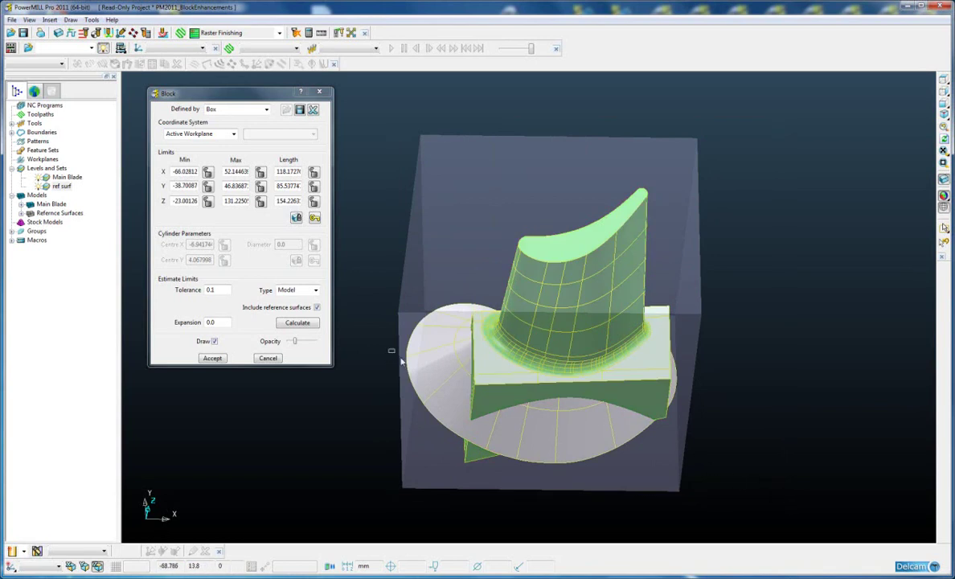
left_click(419, 376, "ctrl")
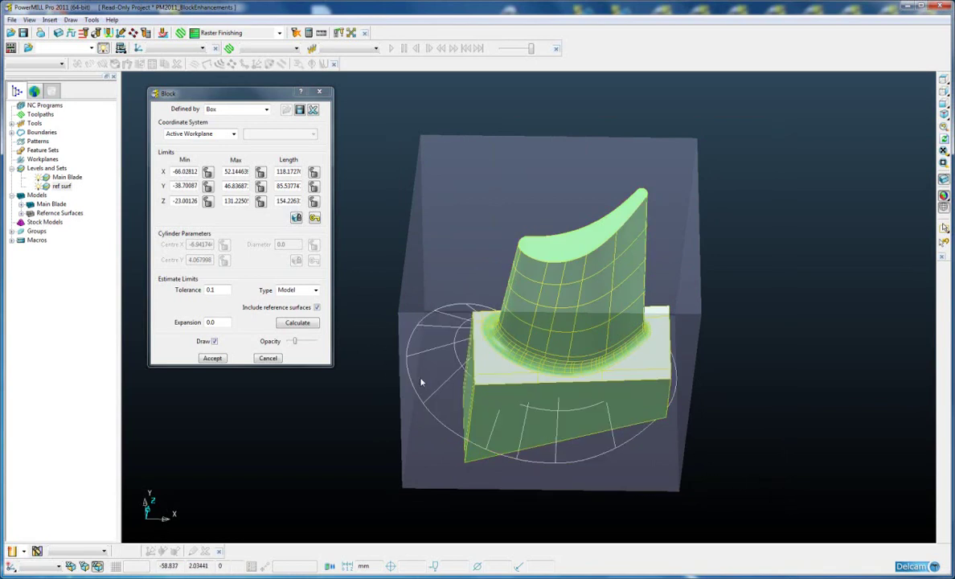
left_click(300, 323)
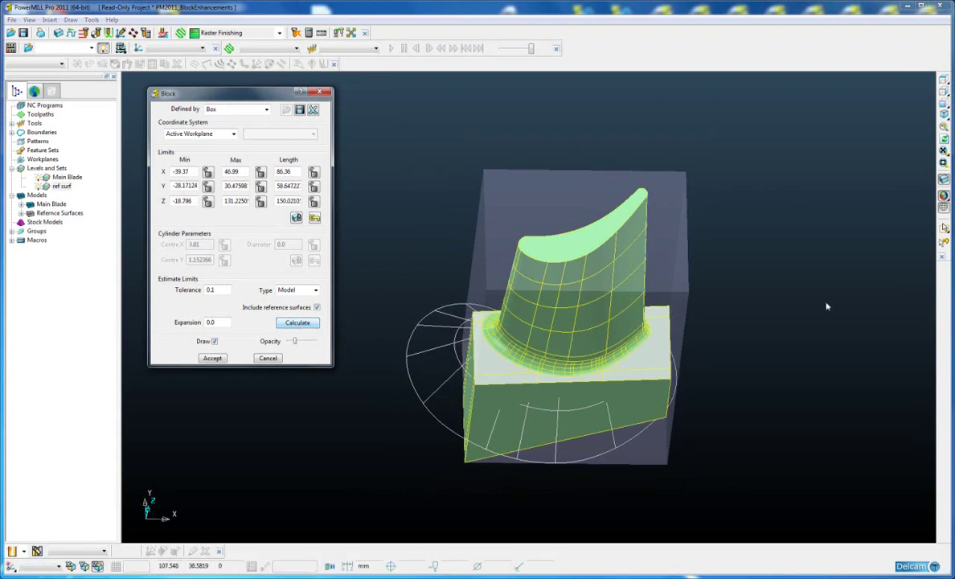
middle_click_drag(575, 199, 382, 292)
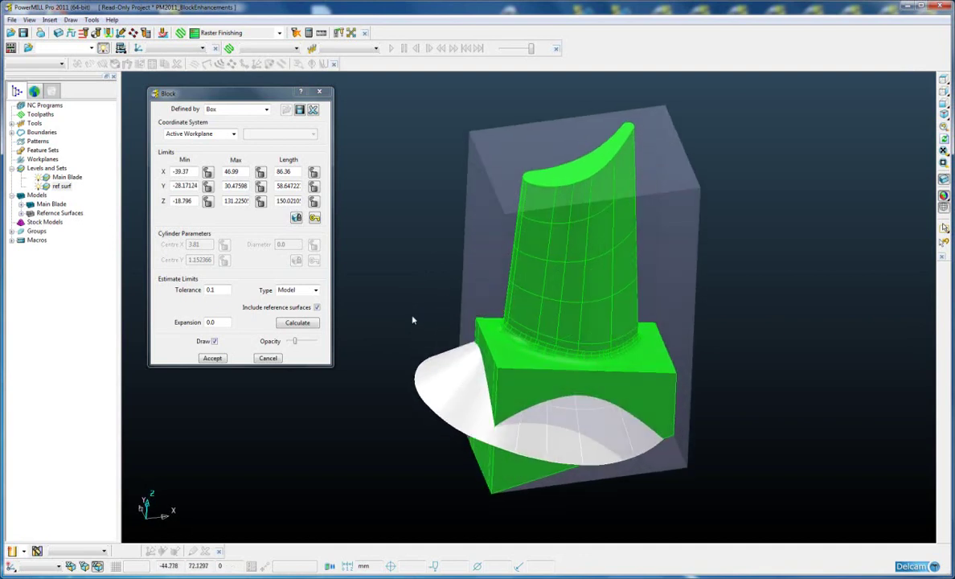
Untick Include reference surfaces, recalculate the box block, and hide the ref surf level.
left_click(317, 307)
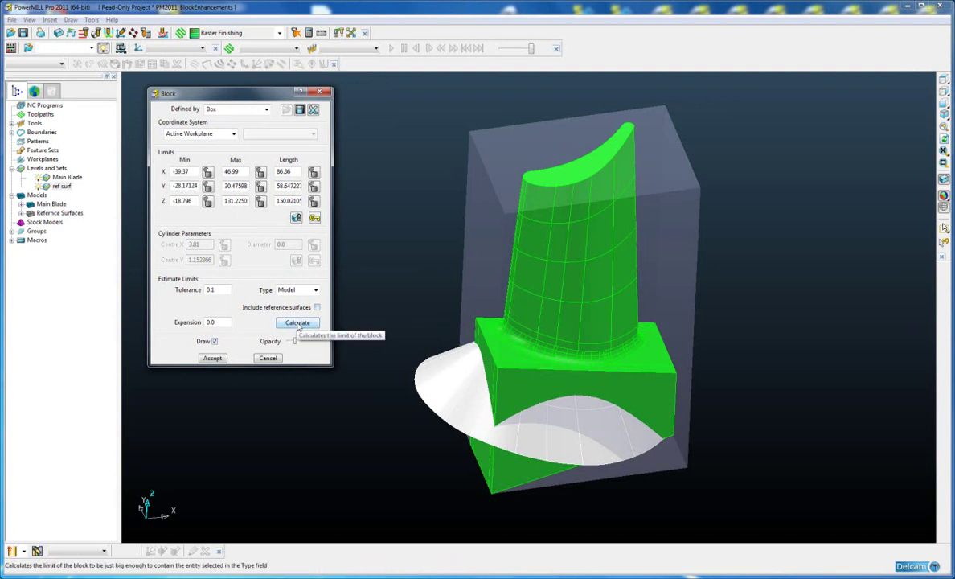
left_click(297, 323)
middle_click_drag(619, 193, 598, 345)
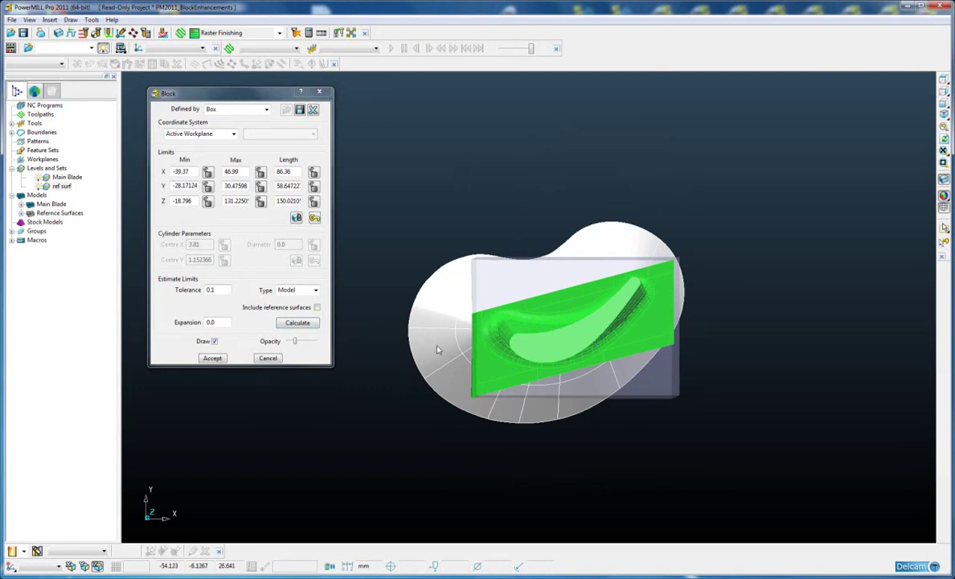
left_click(46, 185)
mouse_move(610, 322)
middle_mouse_down()
mouse_move(639, 341)
mouse_move(588, 356)
mouse_move(579, 335)
mouse_move(595, 314)
middle_mouse_up()
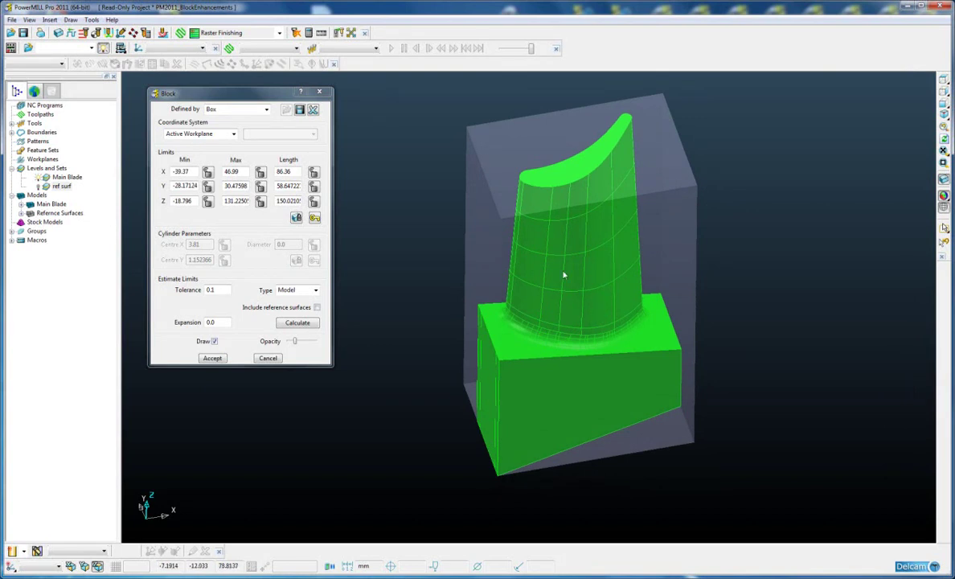
middle_click_drag(603, 266, 599, 273)
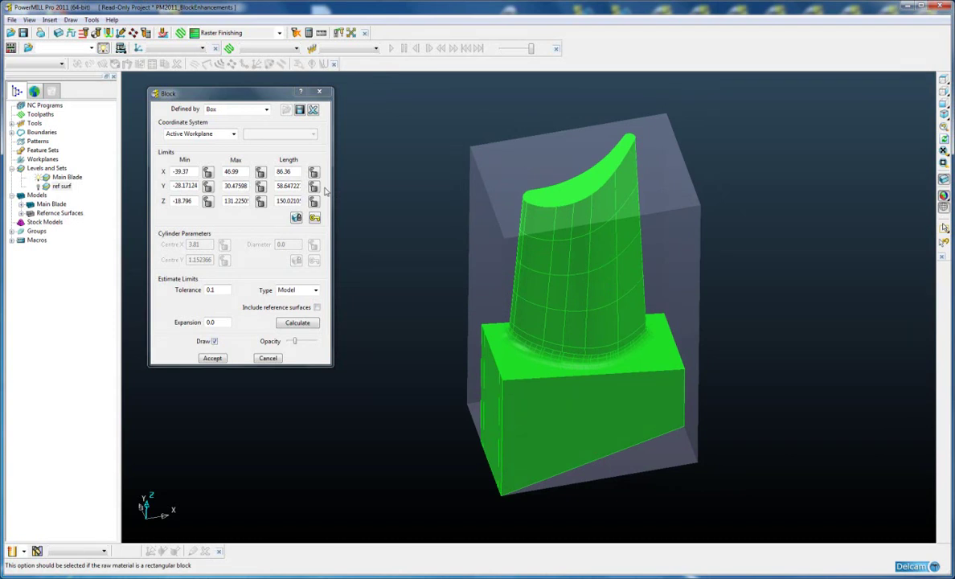
Make the Silhouette boundary active and view the blade along the Z axis.
left_click(11, 132)
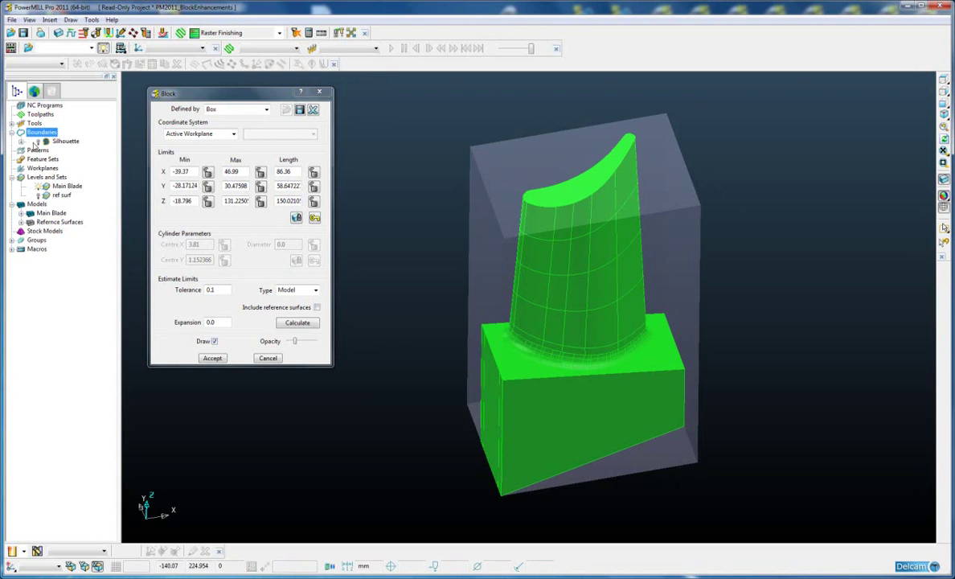
double_click(48, 140)
middle_click_drag(522, 269, 467, 452)
left_click(943, 241)
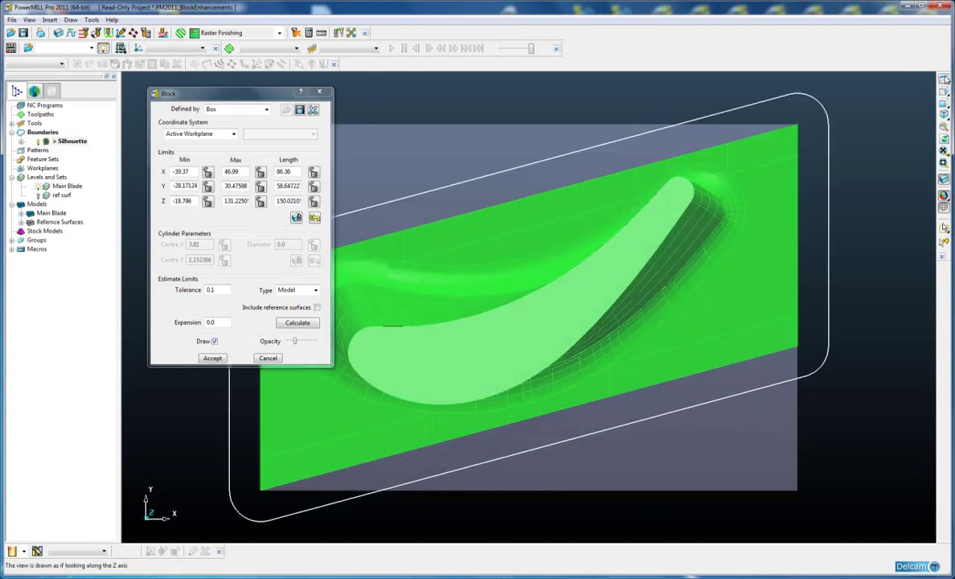
scroll(562, 259, "down", 5)
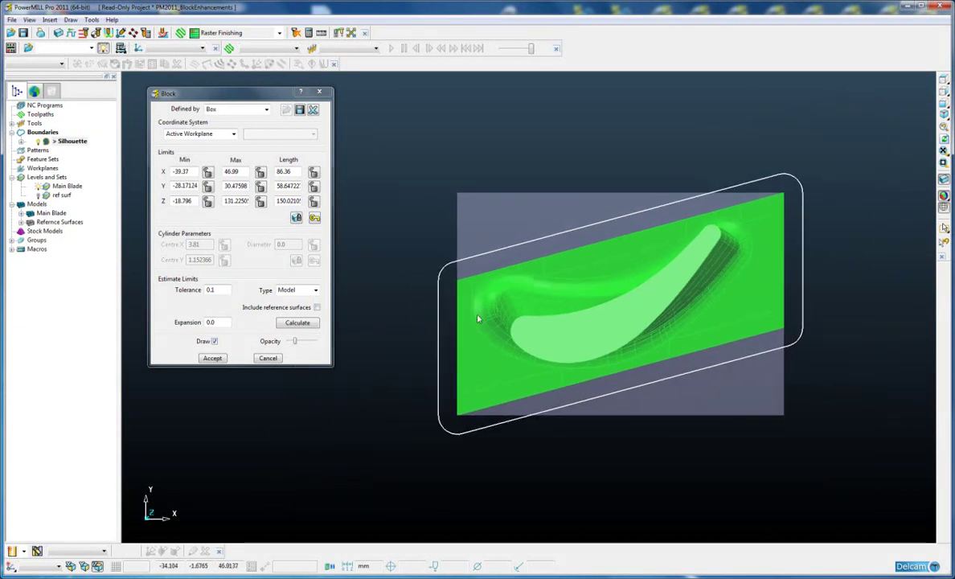
Set the block Defined by Boundary and calculate it from Z -18.796 to 131.2250.
left_click(268, 111)
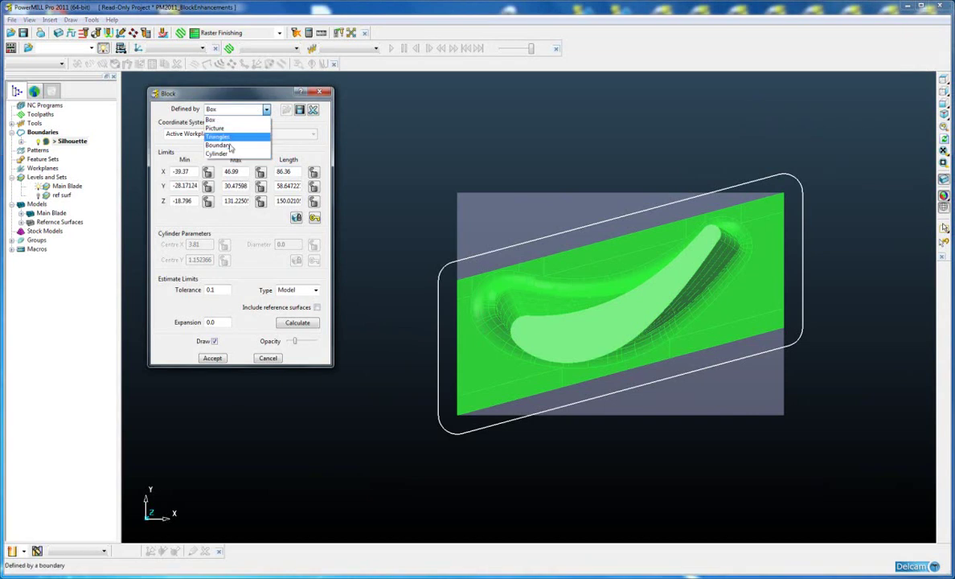
left_click(225, 145)
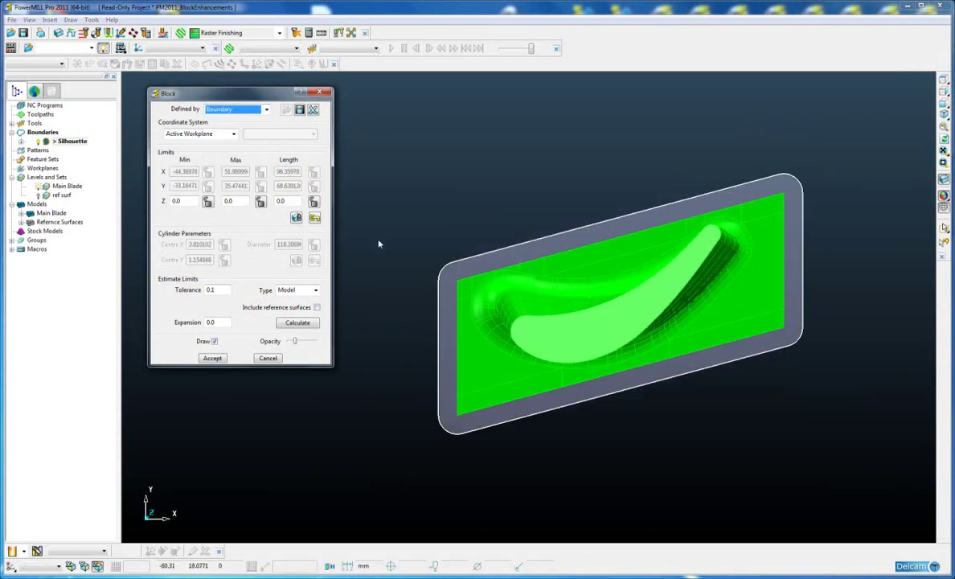
left_click(297, 323)
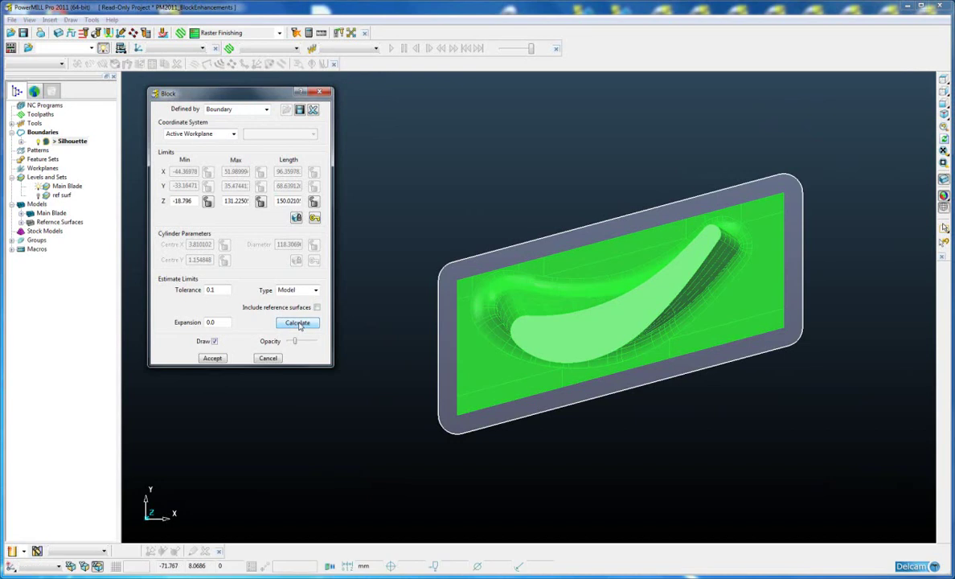
middle_click_drag(446, 369, 587, 255)
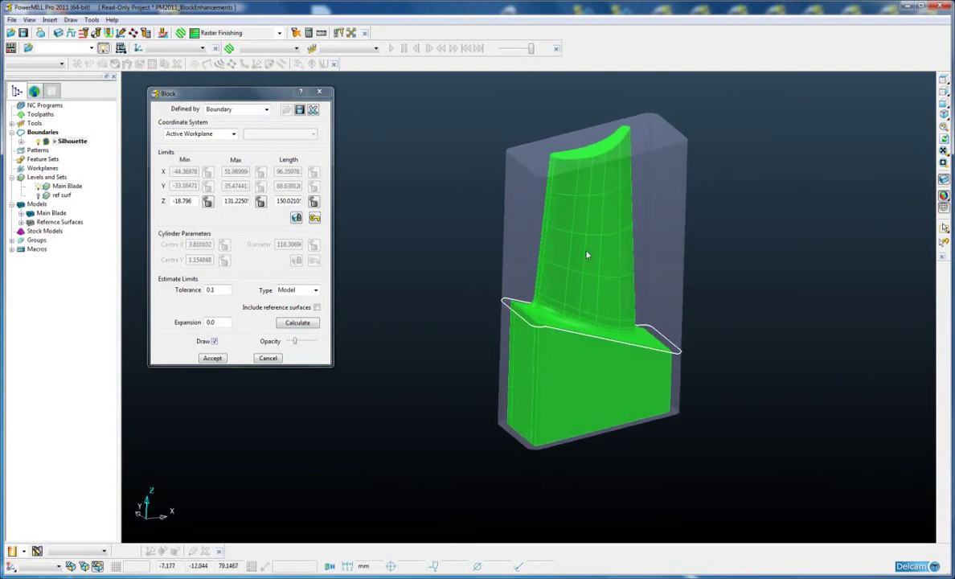
Save the block as 'block' in Delcam Machining Triangles (dmt) format.
left_click(298, 111)
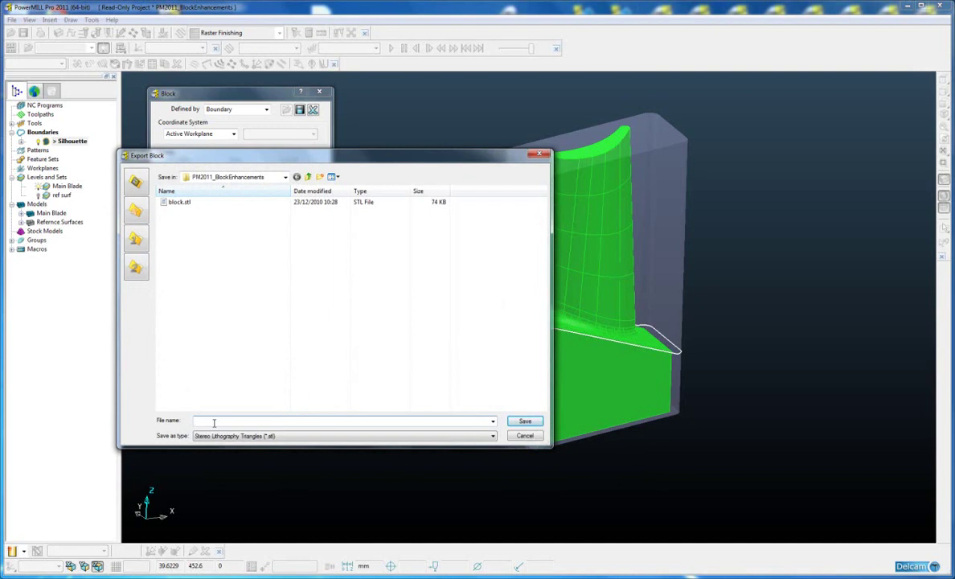
type("block")
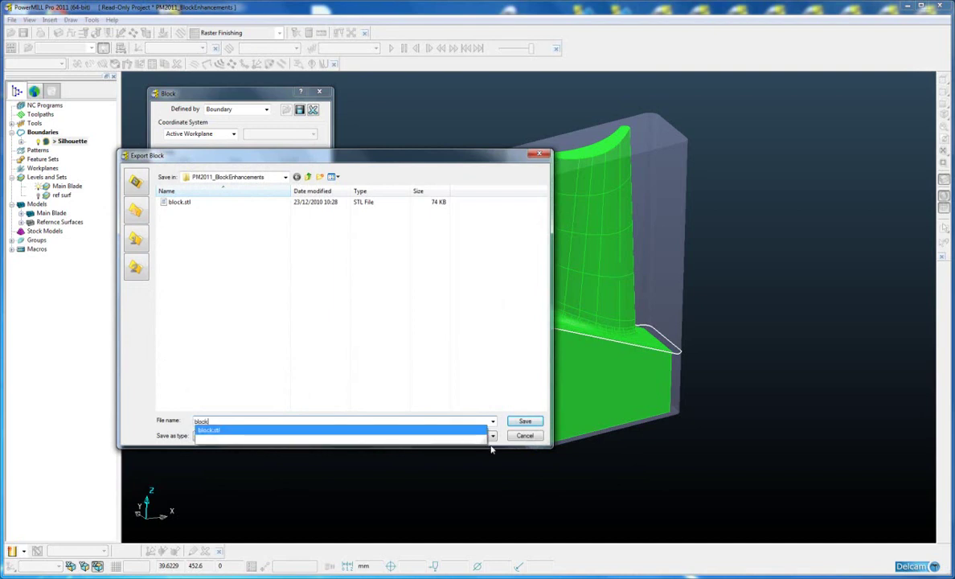
left_click(492, 436)
left_click(492, 436)
left_click(389, 443)
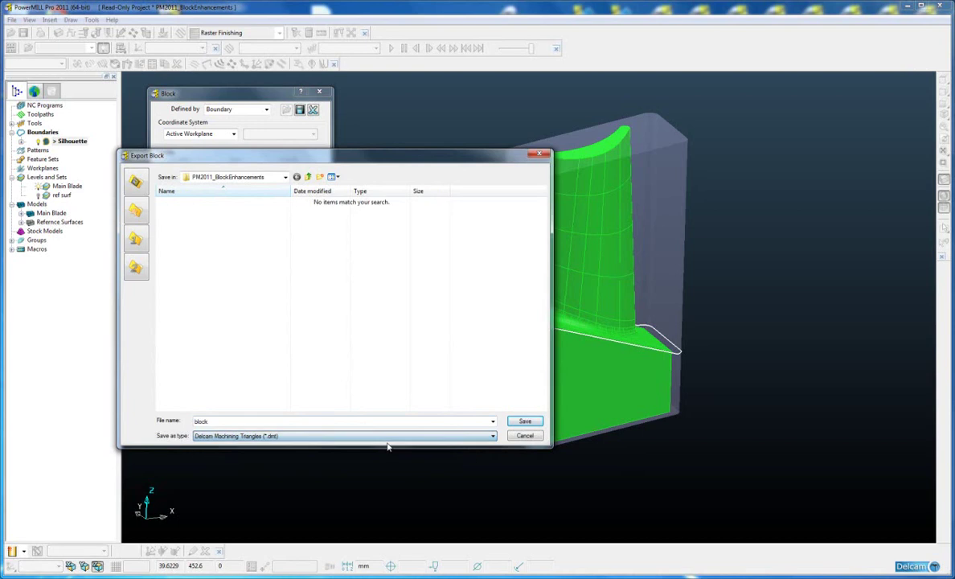
left_click(524, 424)
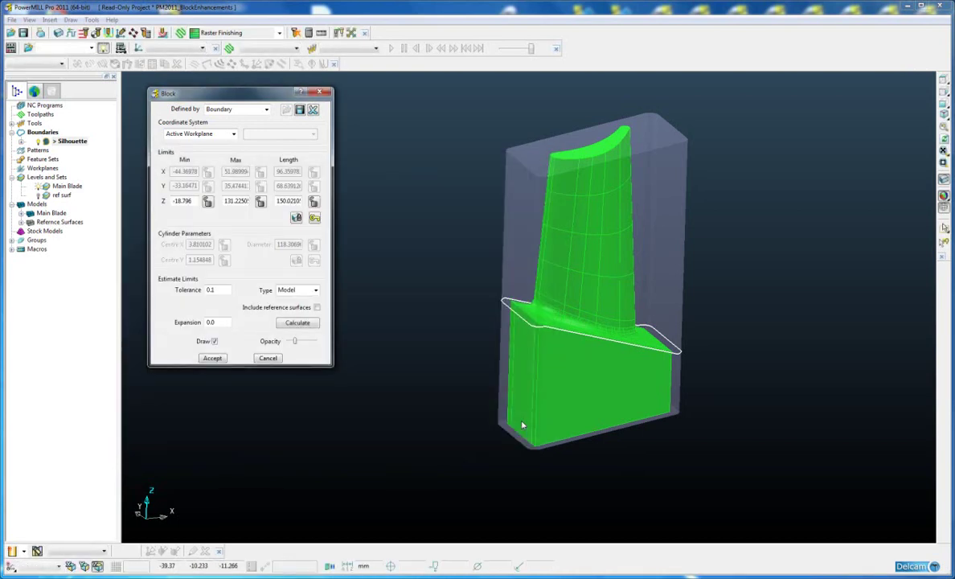
Accept the Block dialog, reopen it, and delete the existing block.
left_click(212, 358)
left_click(71, 34)
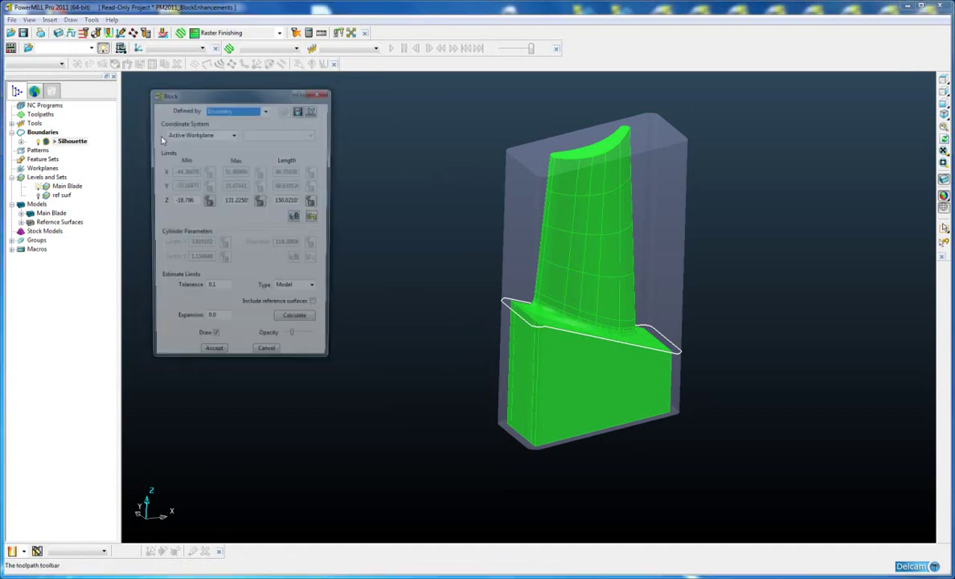
key("Home")
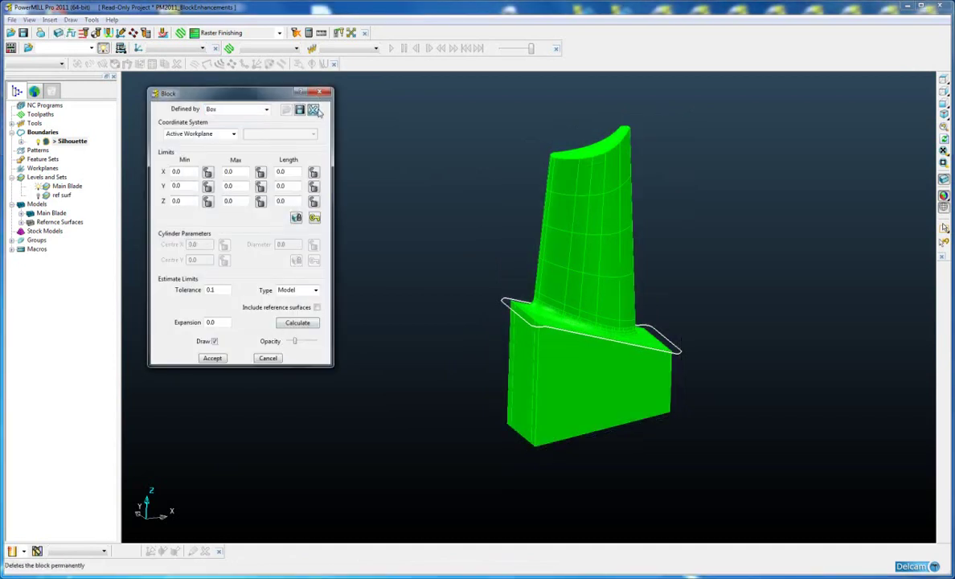
Set the block Defined by Triangles and pick block.stl to load from file.
left_click(267, 110)
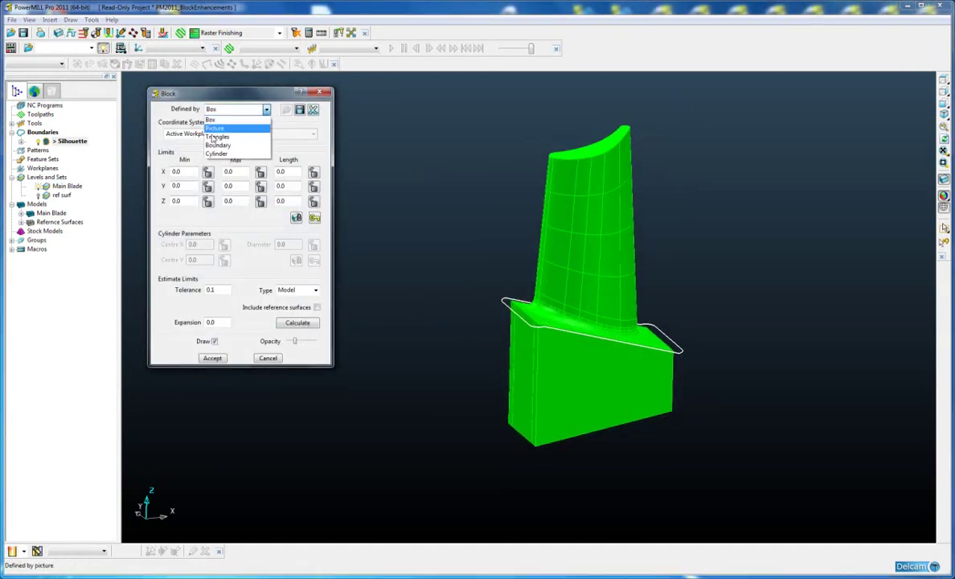
left_click(237, 128)
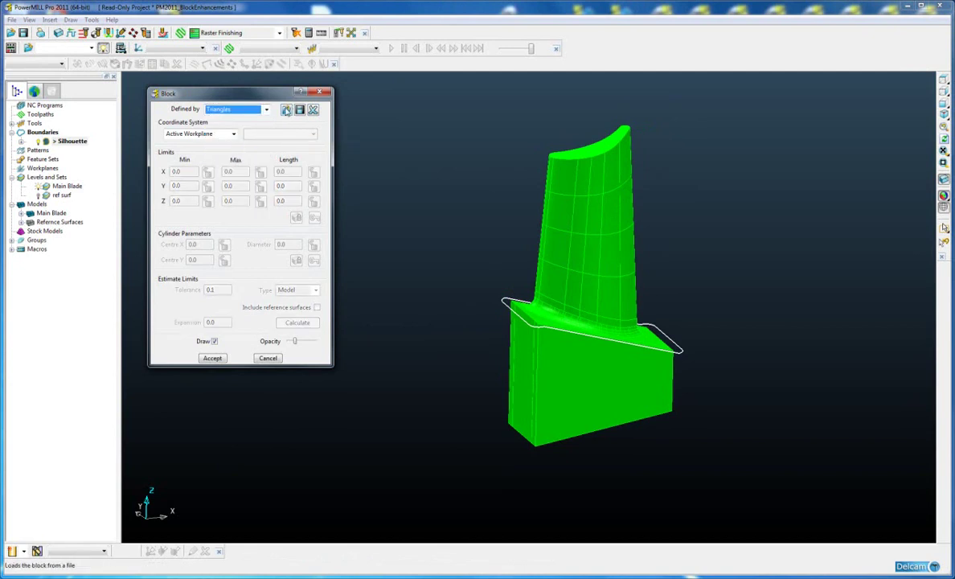
left_click(287, 110)
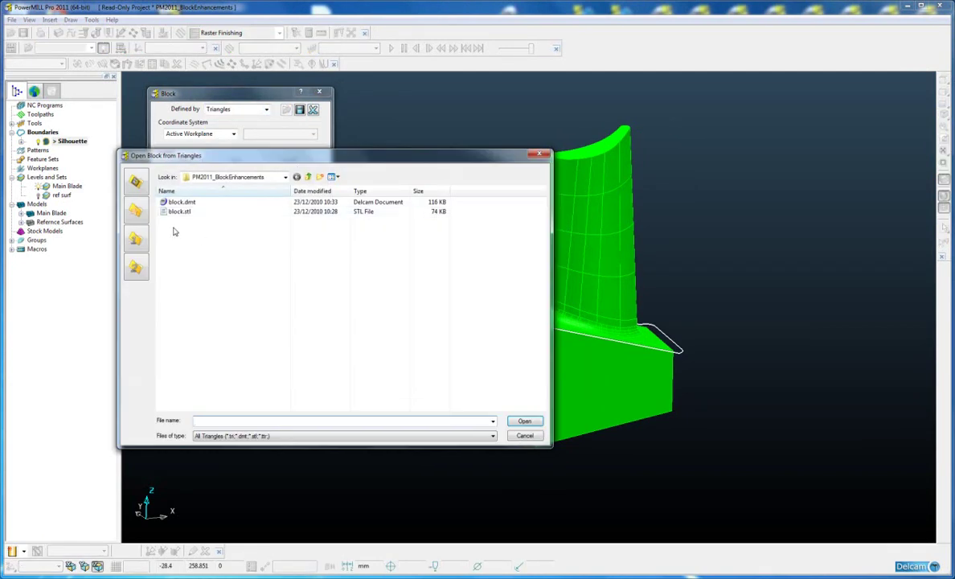
left_click(179, 212)
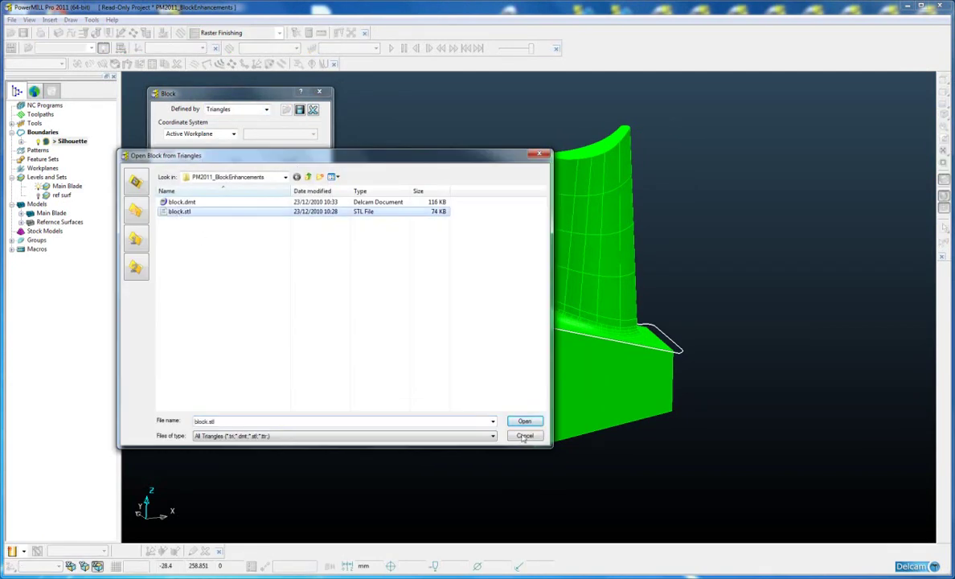